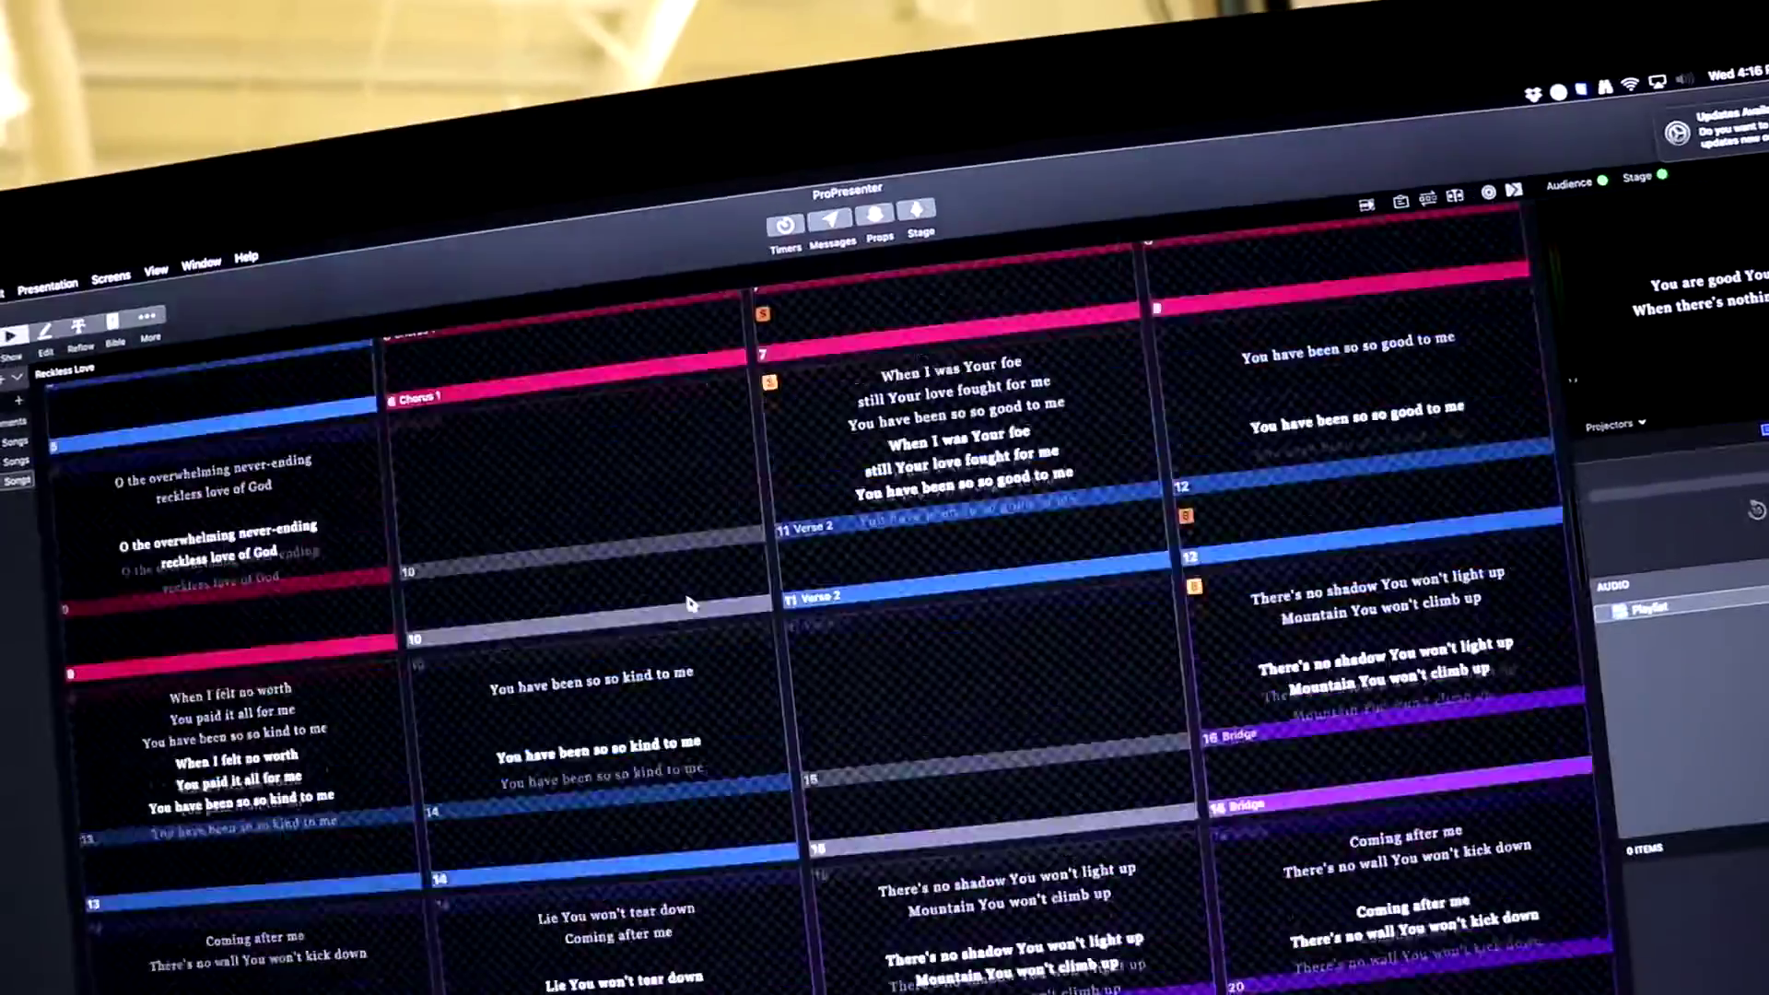
pyautogui.scroll(5, 688, 605)
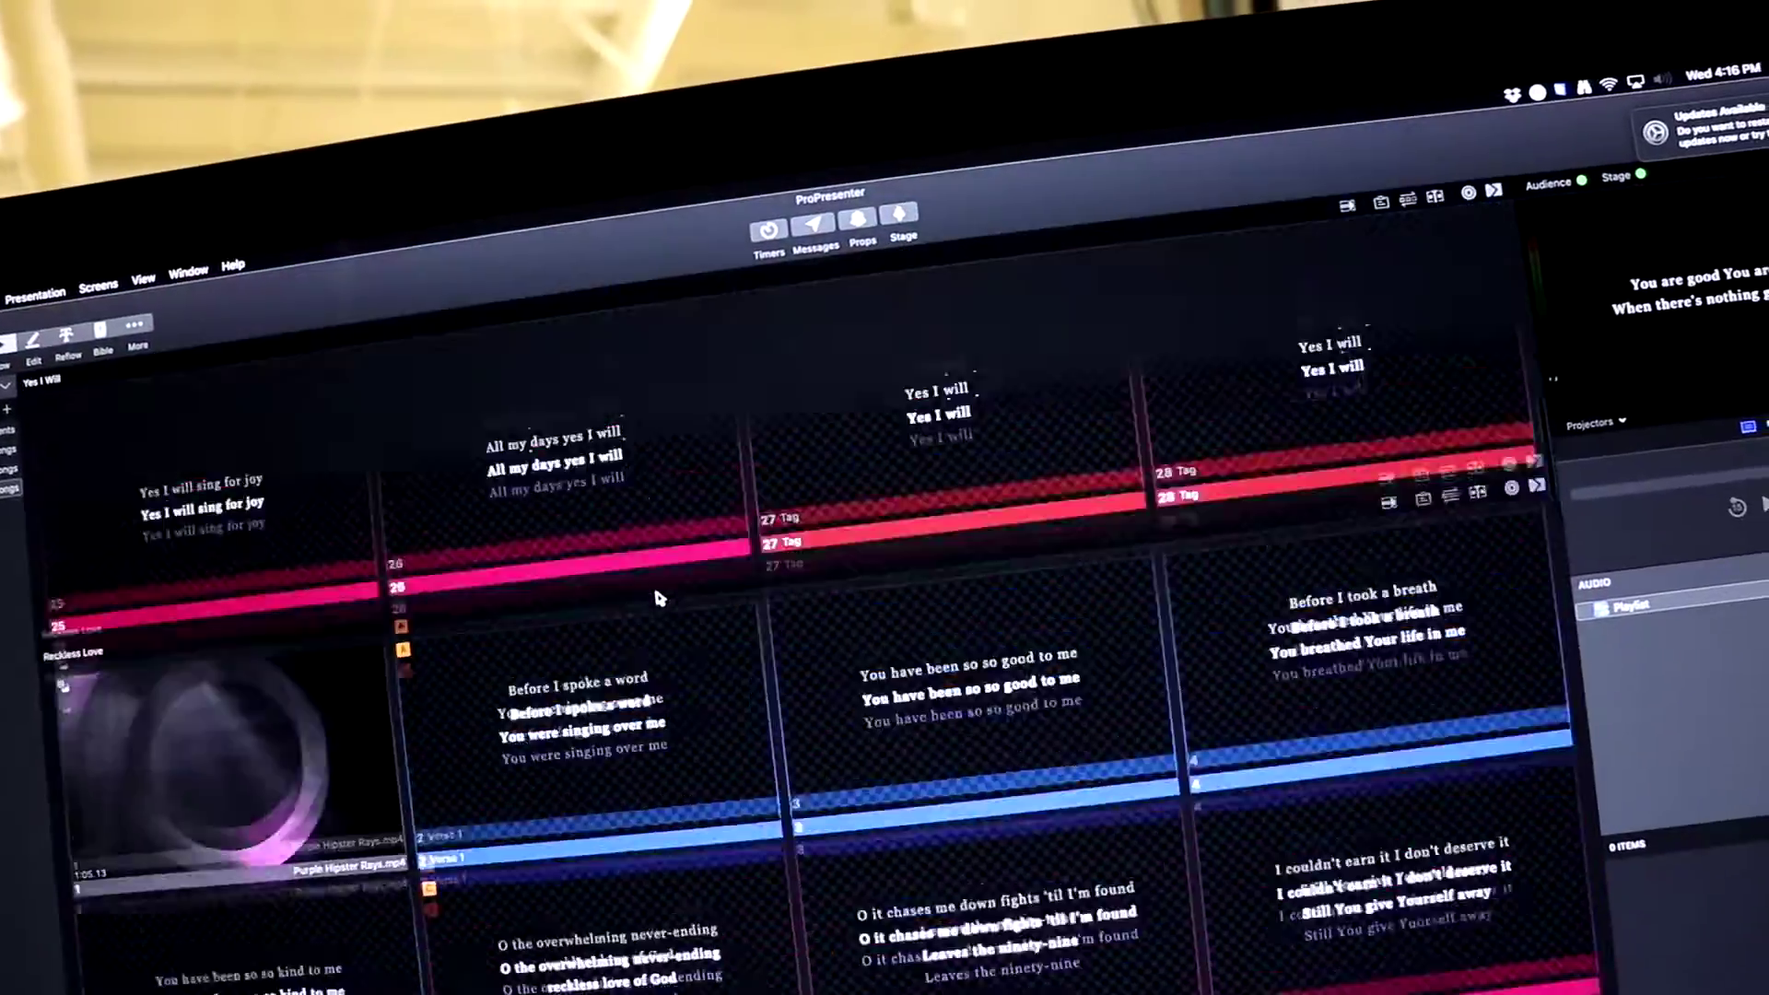
pyautogui.scroll(5, 652, 593)
pyautogui.scroll(5, 651, 592)
pyautogui.scroll(5, 578, 594)
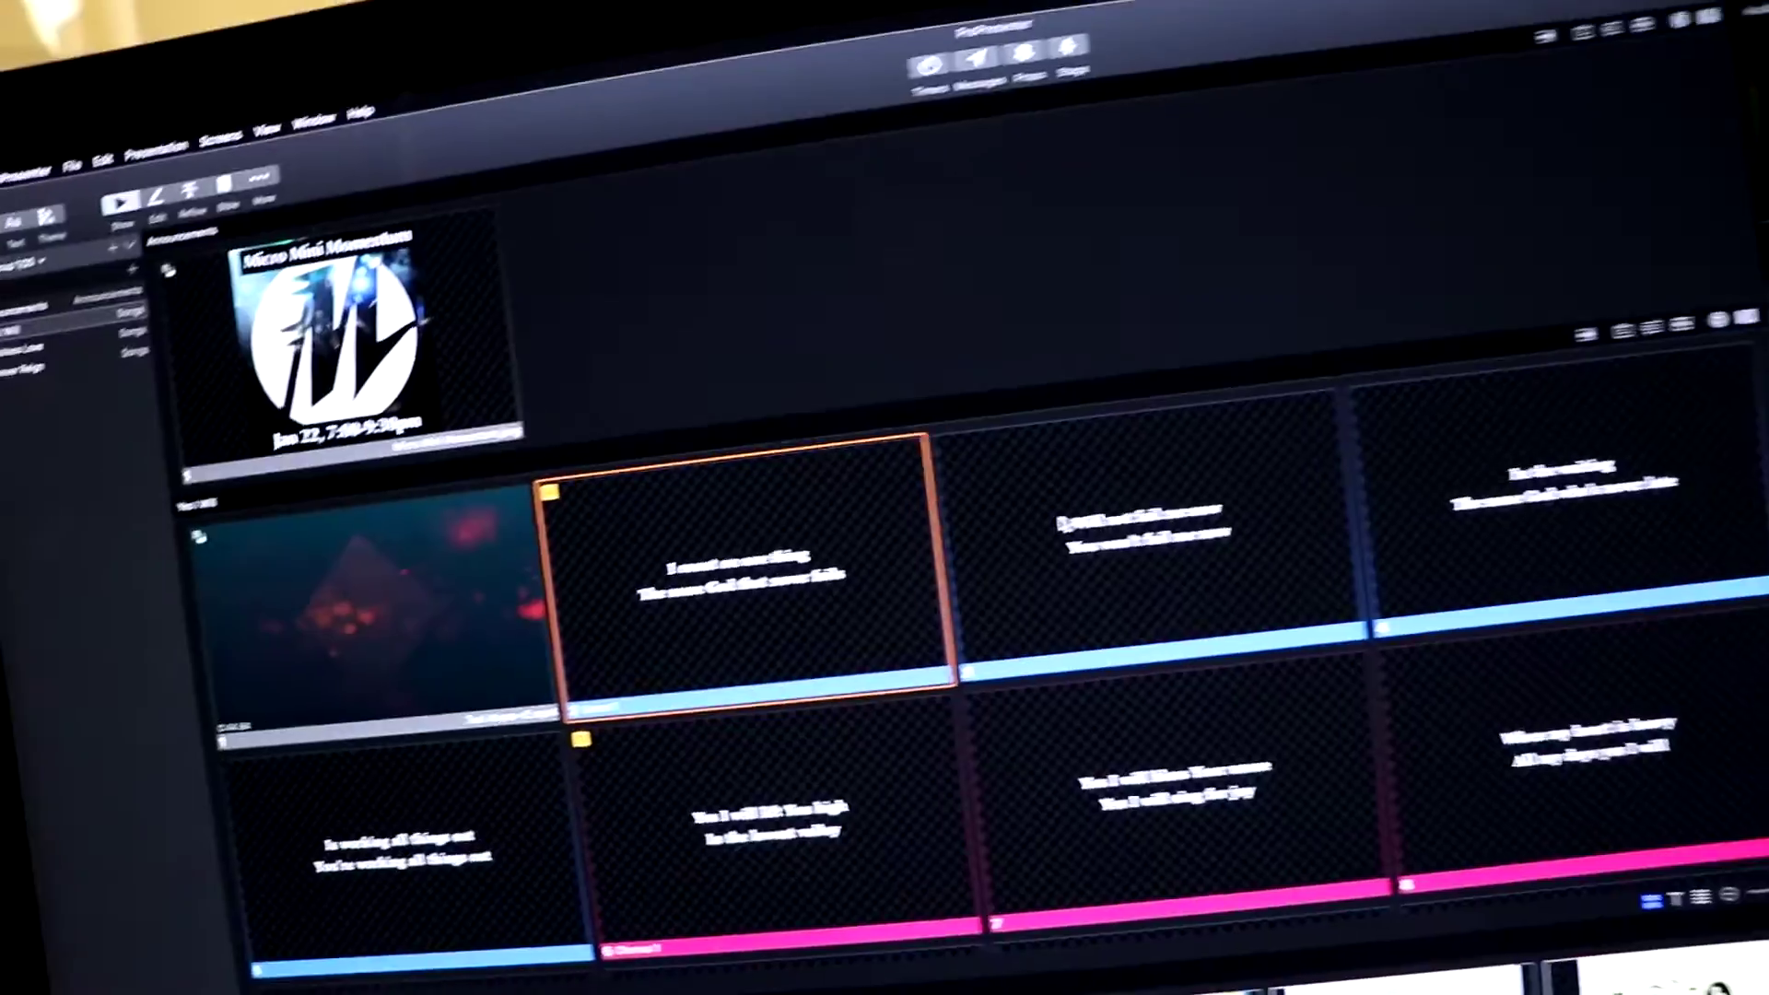